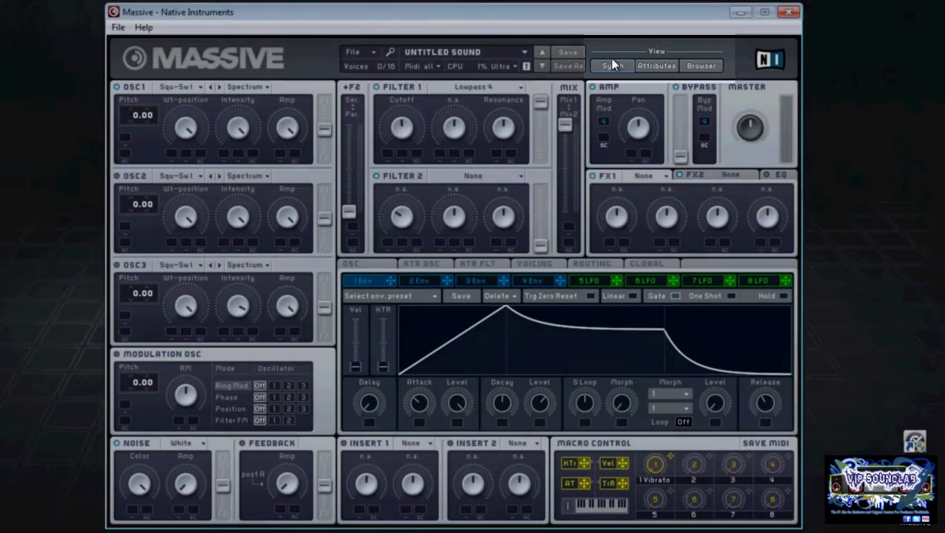
Cycle through the Attributes and Browser views, then return to the Synth view
left_click(612, 65)
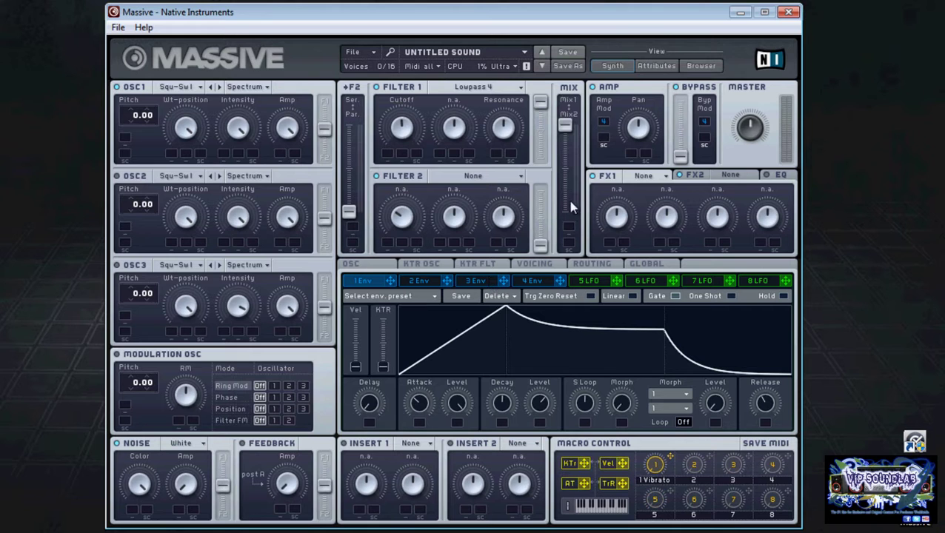
left_click(657, 66)
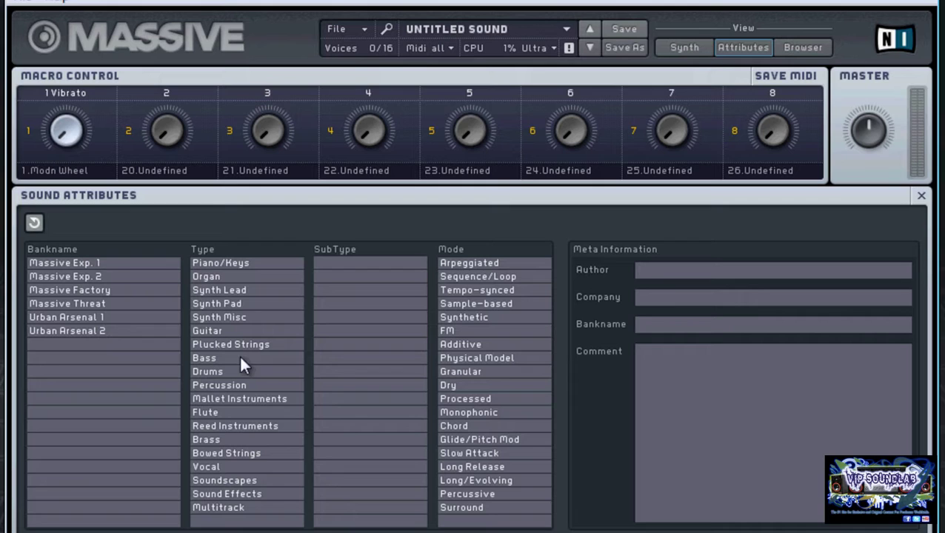
left_click(798, 49)
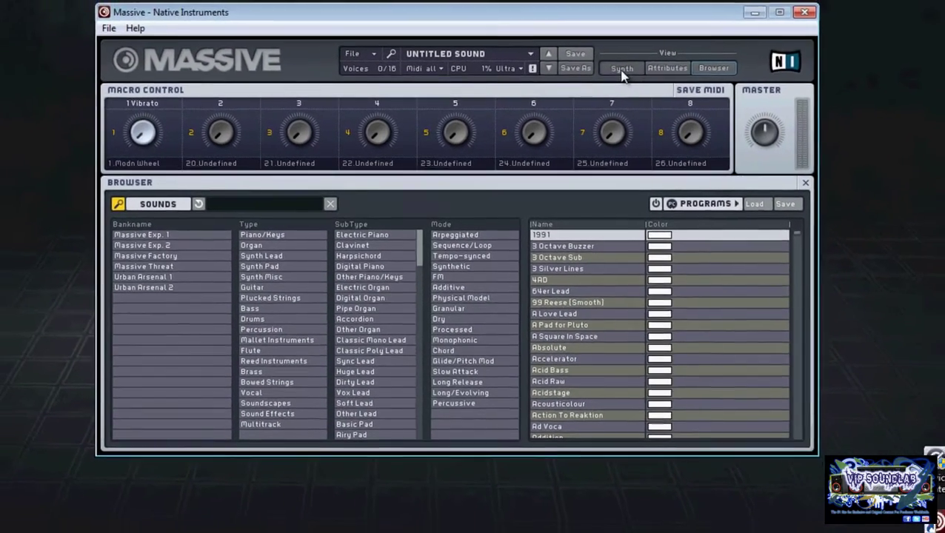
left_click(685, 47)
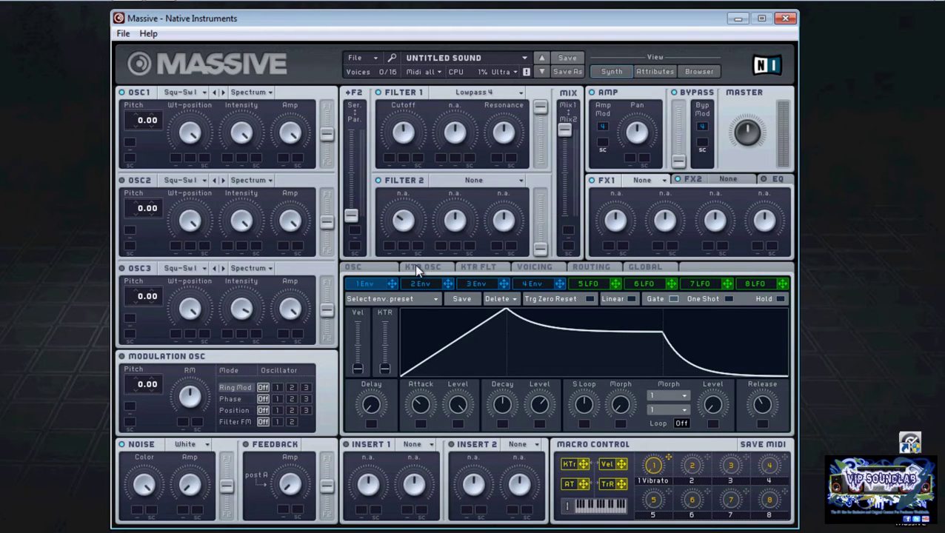
Show the Global settings, then bring Envelope 1's editor into the lower section
left_click(646, 269)
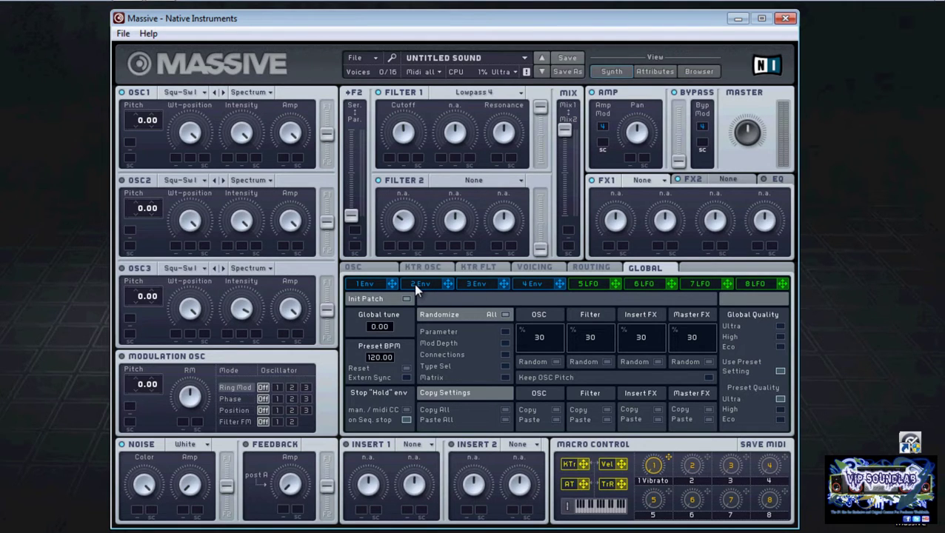
left_click(369, 285)
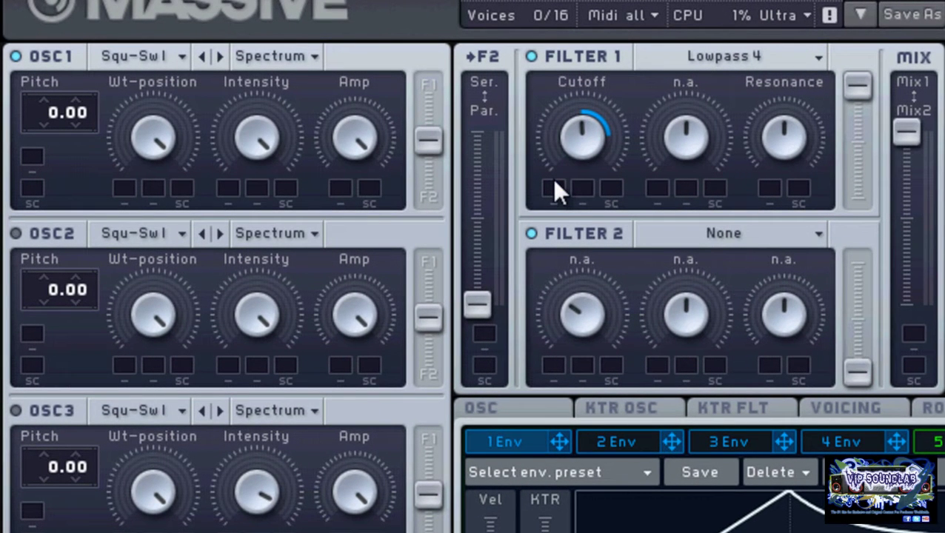
Route Envelope 1 to Filter 1 Cutoff's first mod slot and adjust its depth
left_click_drag(555, 186, 551, 134)
left_click_drag(540, 247, 572, 185)
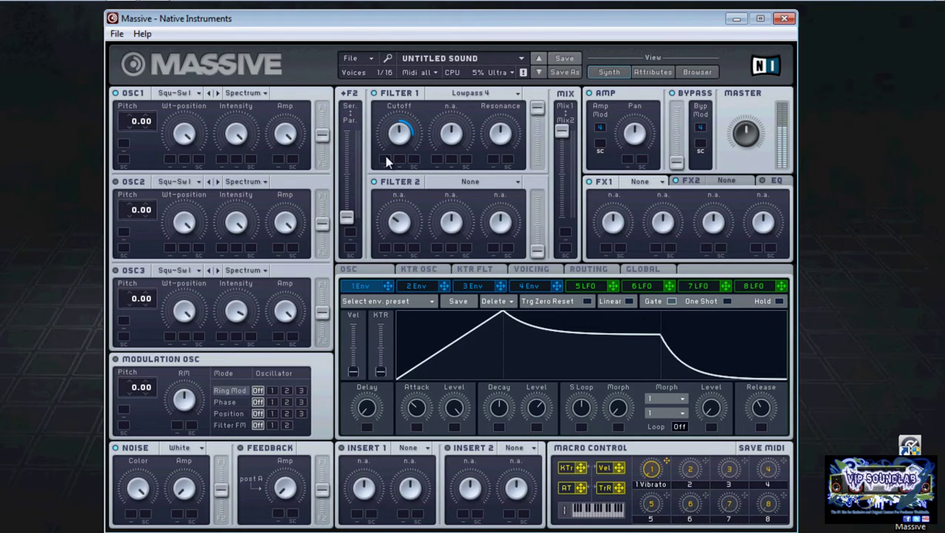
mouse_move(387, 162)
left_mouse_down()
mouse_move(378, 229)
mouse_move(370, 137)
mouse_move(376, 200)
mouse_move(381, 154)
left_mouse_up()
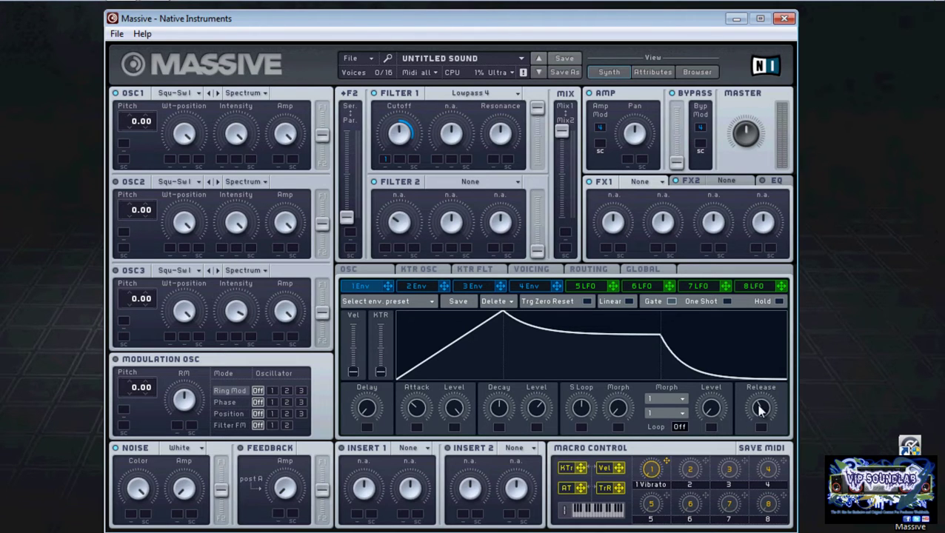
Turn Envelope 1's release down to minimum and lengthen its attack
left_click_drag(761, 410, 761, 434)
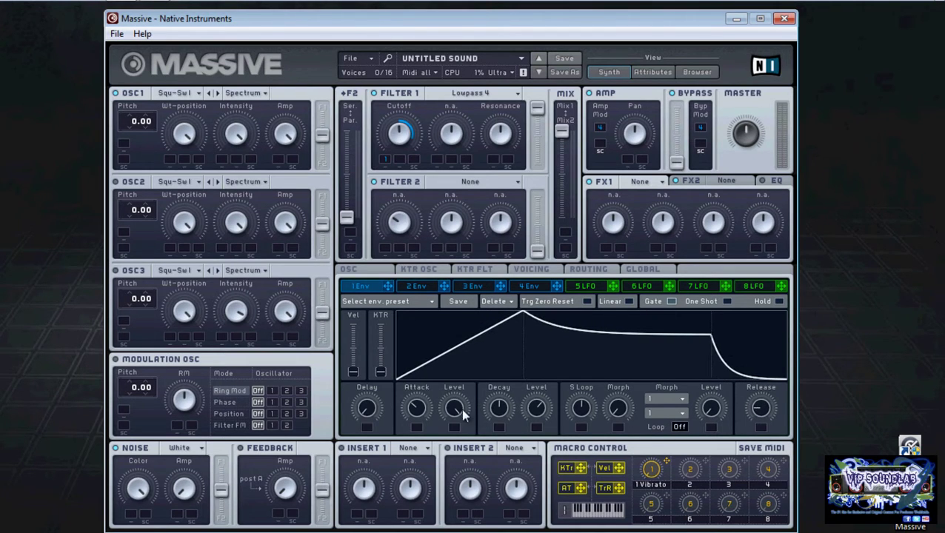
left_click_drag(417, 413, 417, 386)
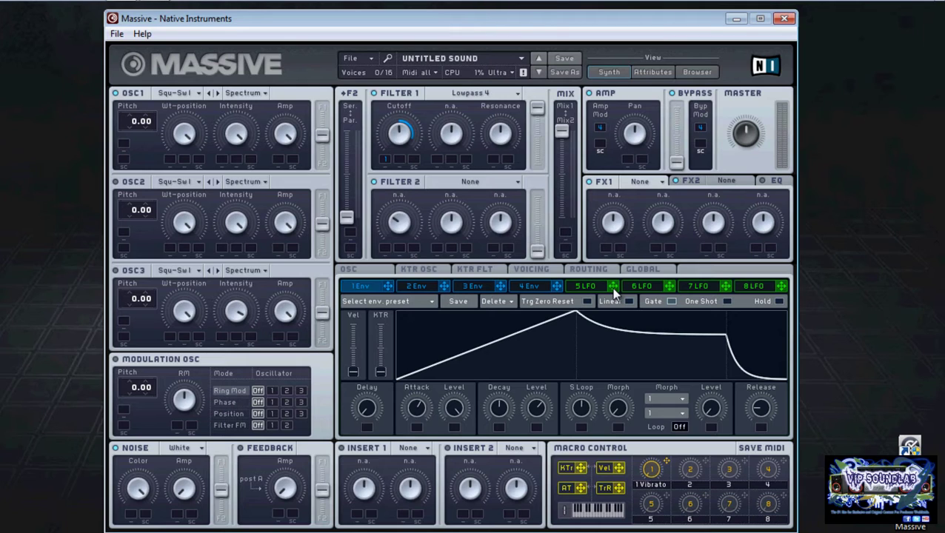
Assign LFO 5 to Filter 1 Cutoff's first modulation slot and bring up Envelope 2
left_click_drag(613, 290, 385, 163)
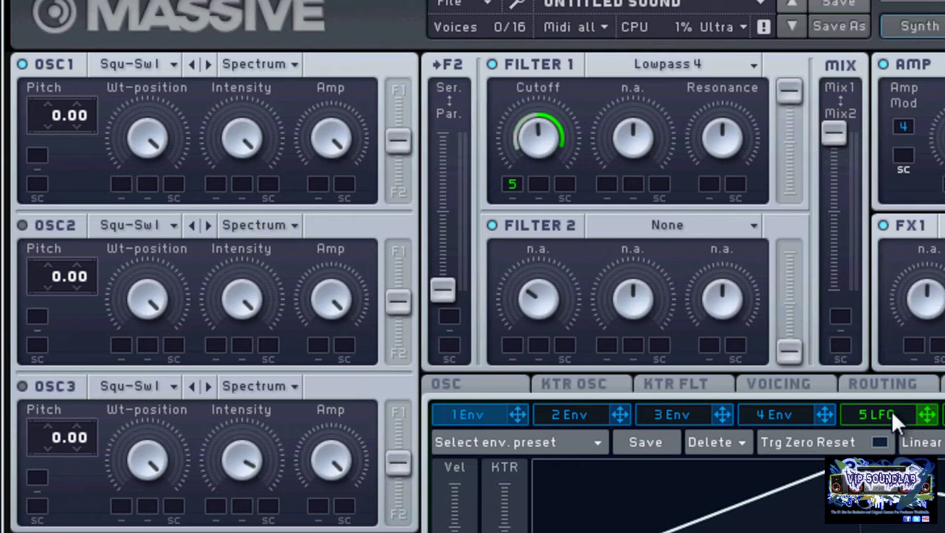
left_click(580, 412)
Route Envelope 2 to the Mix1/Mix2 blend, then switch that modulation OFF
left_click_drag(618, 411, 831, 310)
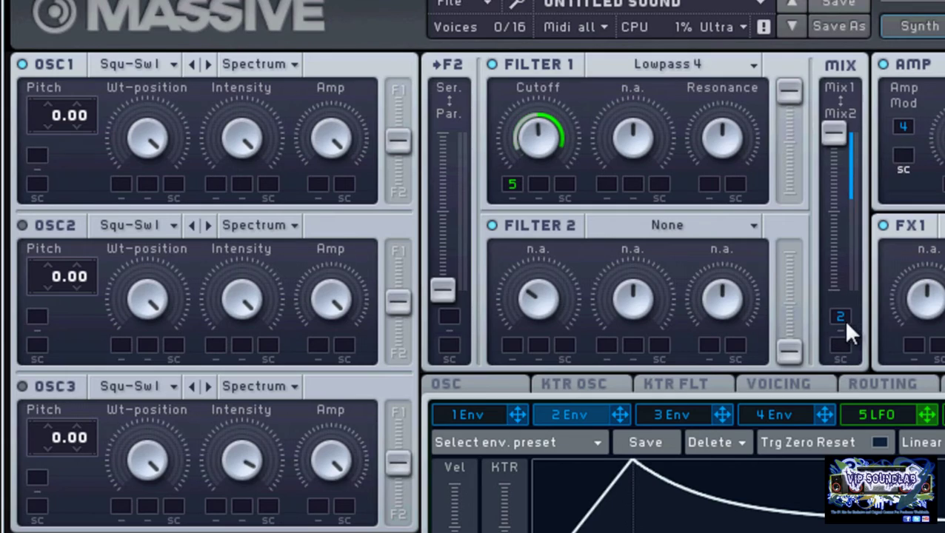
right_click(838, 313)
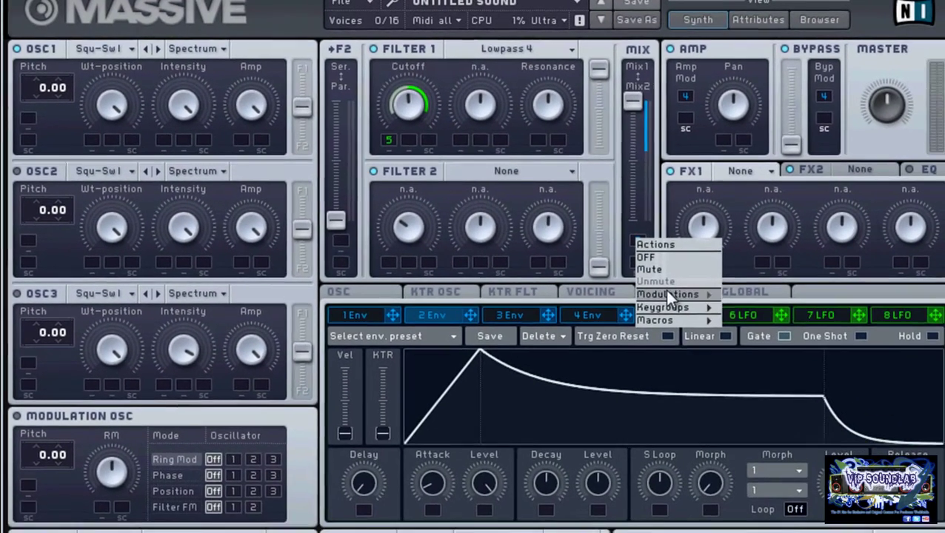
mouse_move(714, 316)
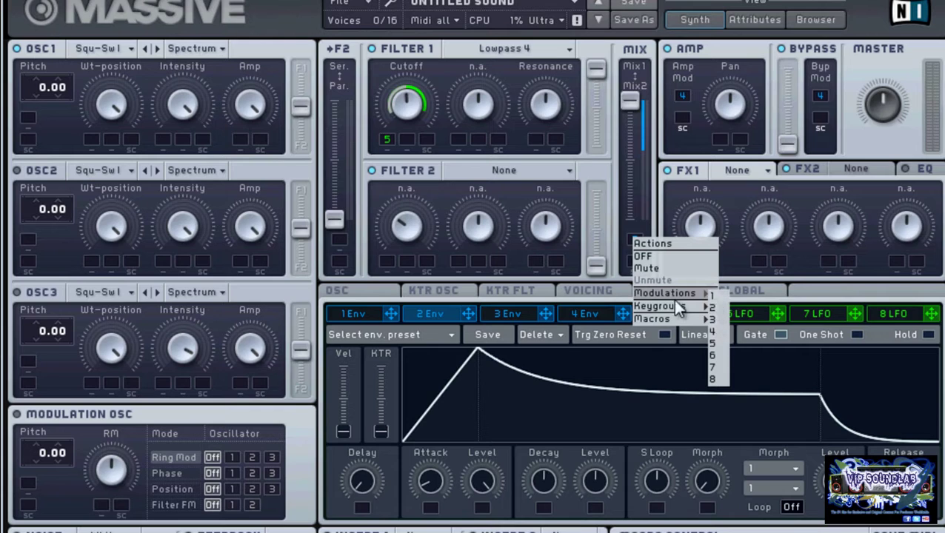
mouse_move(666, 309)
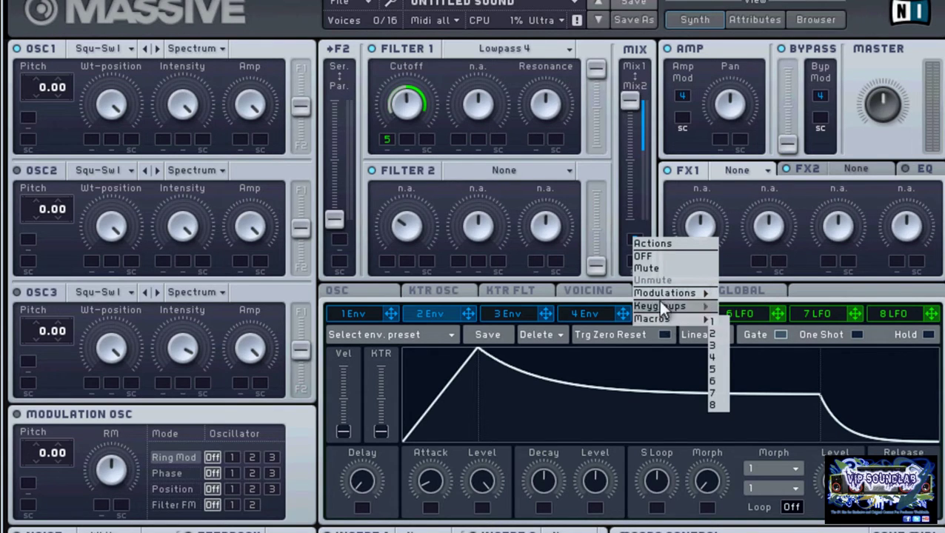
left_click(649, 255)
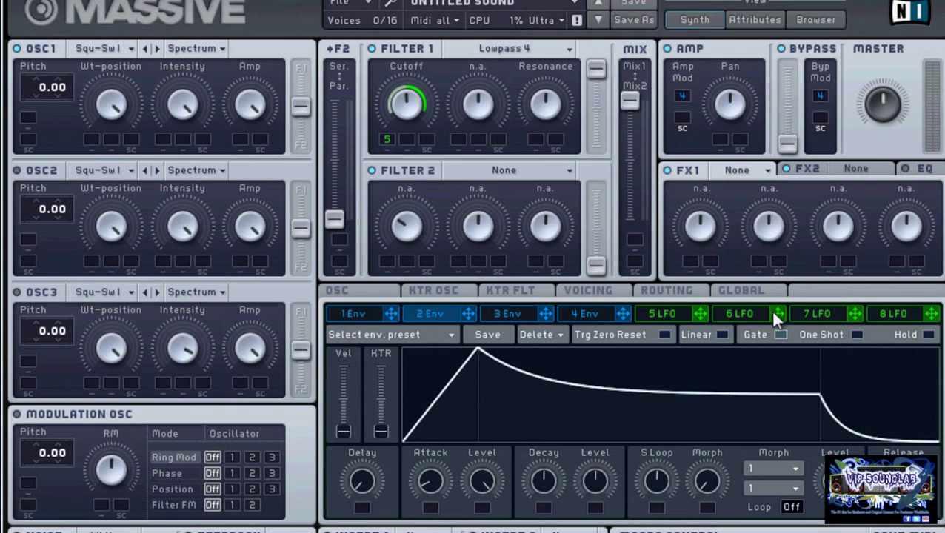
Add LFO 6 and LFO 7 to the empty Filter 1 Cutoff modulation slots
left_click_drag(773, 315, 453, 165)
left_click_drag(406, 143, 406, 142)
left_click_drag(852, 313, 428, 148)
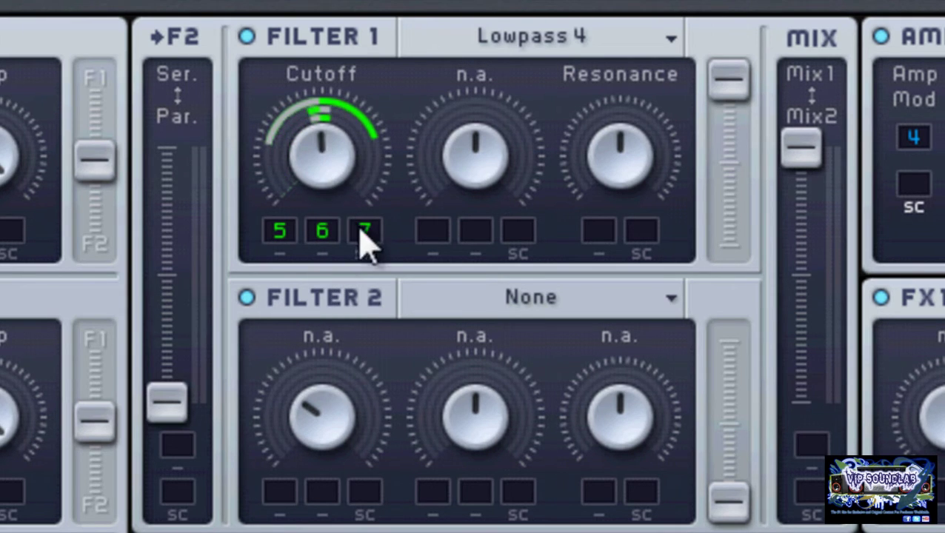
Tweak Filter 1 Cutoff, switch LFO 7 and 6 slots OFF, and reverse LFO 5's depth
left_click_drag(327, 169, 323, 122)
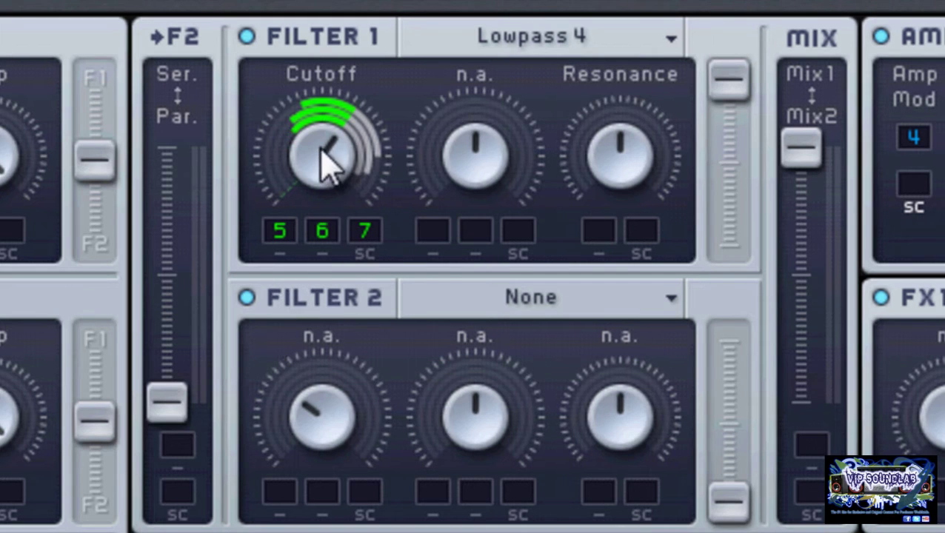
left_click_drag(327, 158, 316, 204)
right_click(365, 243)
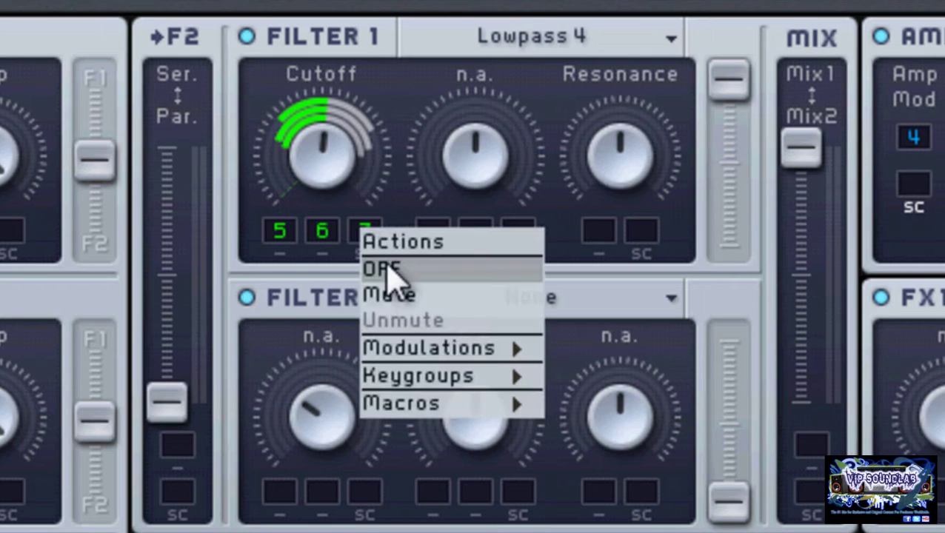
left_click(386, 269)
right_click(324, 241)
left_click(359, 270)
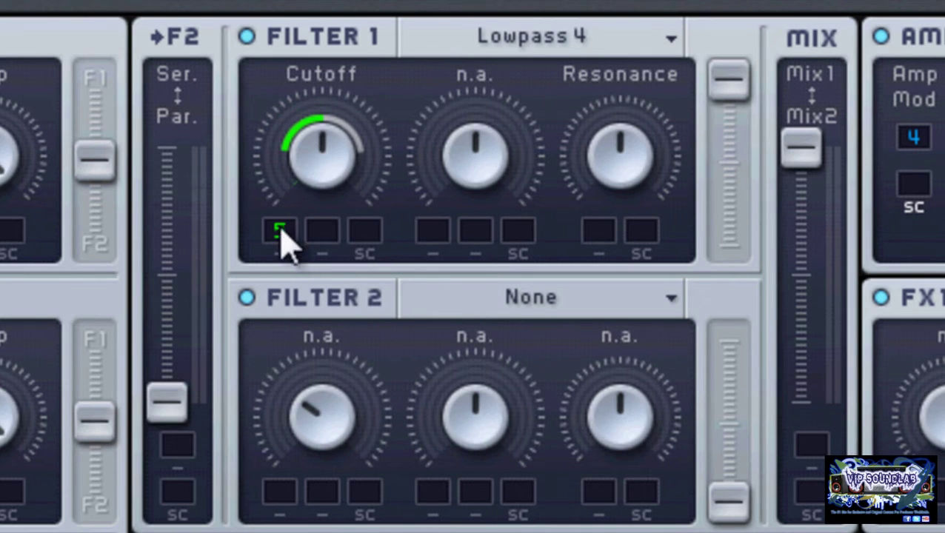
left_click_drag(285, 239, 285, 60)
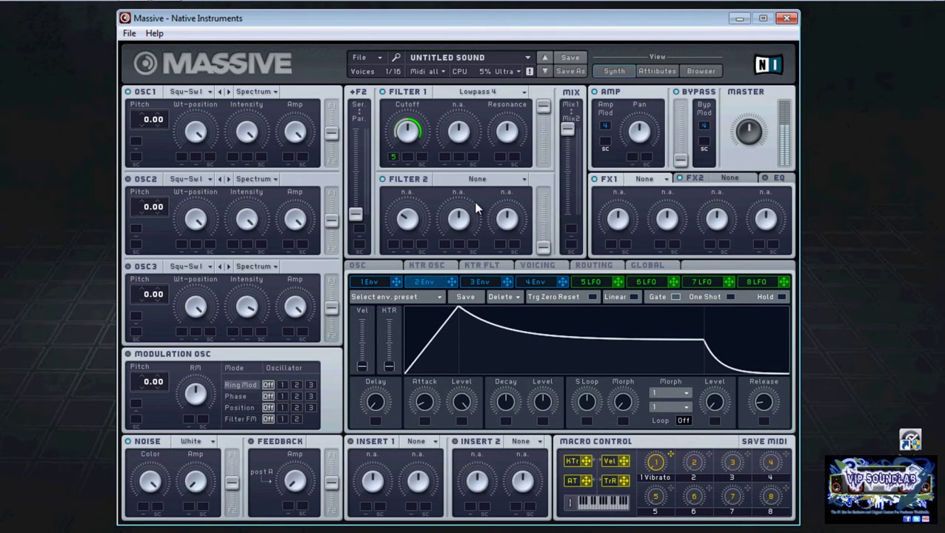
Show LFO 5's page and turn its Rate knob down to a slower setting
left_click(593, 284)
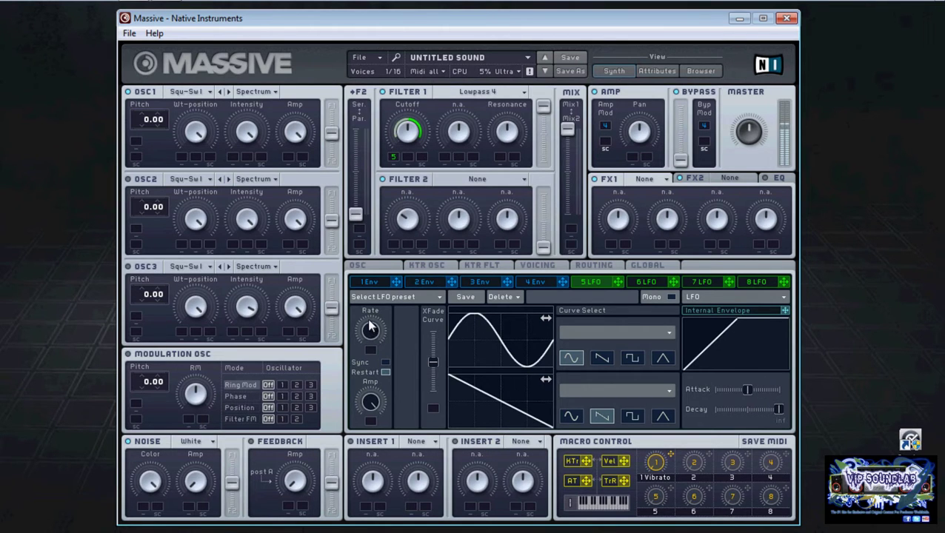
left_click_drag(368, 321, 370, 310)
left_click_drag(369, 317, 367, 334)
Put Envelope 1 in Filter 1 Cutoff's SC slot so it scales LFO 5's modulation
left_click(372, 282)
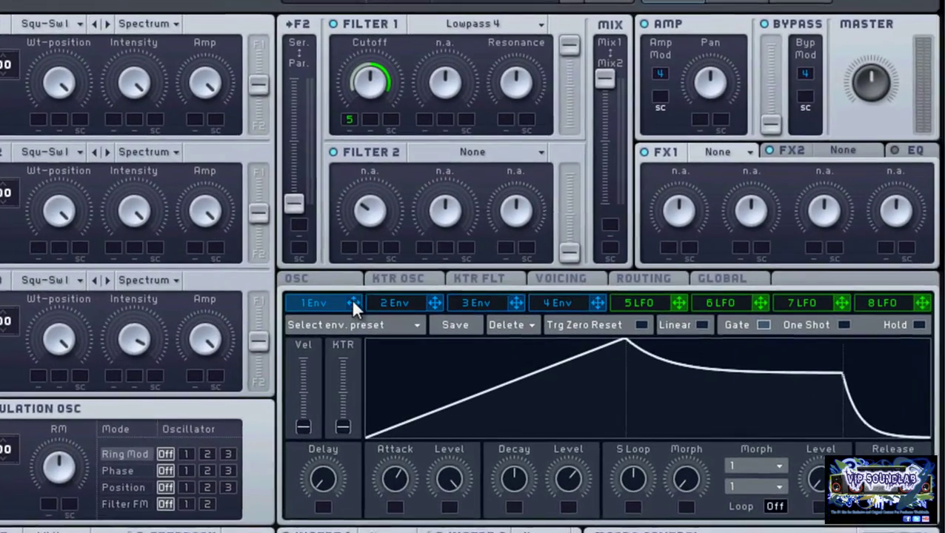
left_click_drag(354, 304, 384, 125)
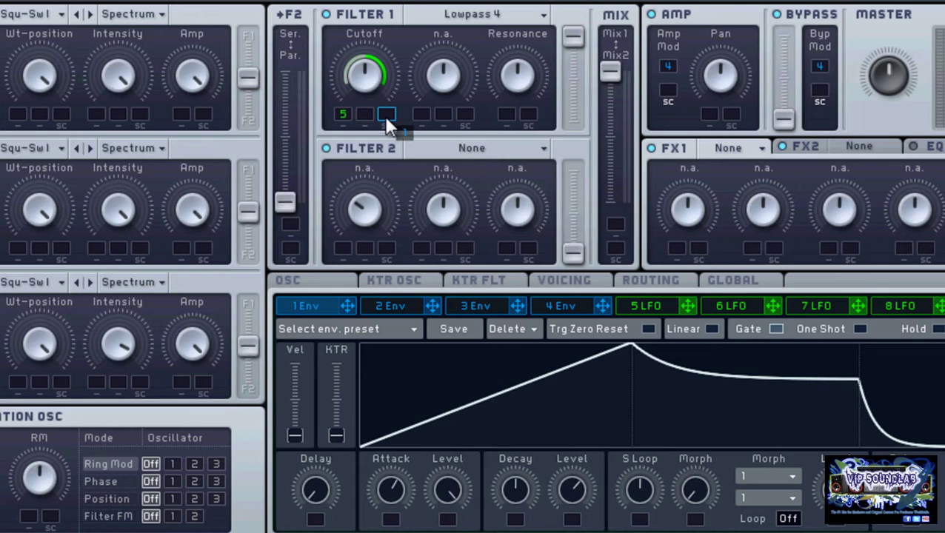
left_click_drag(384, 115, 383, 116)
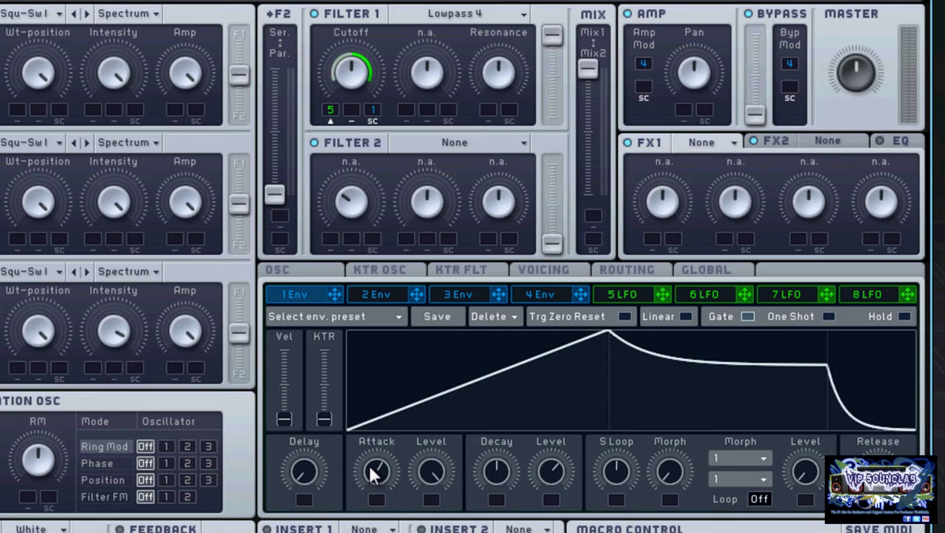
Raise the Attack knob in the 1 Env panel so envelope 1 peaks later
left_click_drag(372, 468, 378, 404)
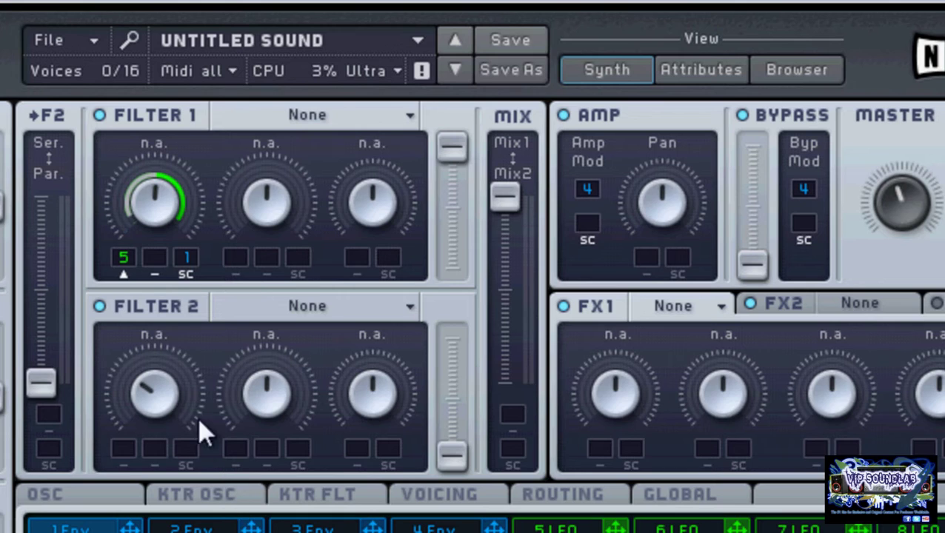
left_click(83, 40)
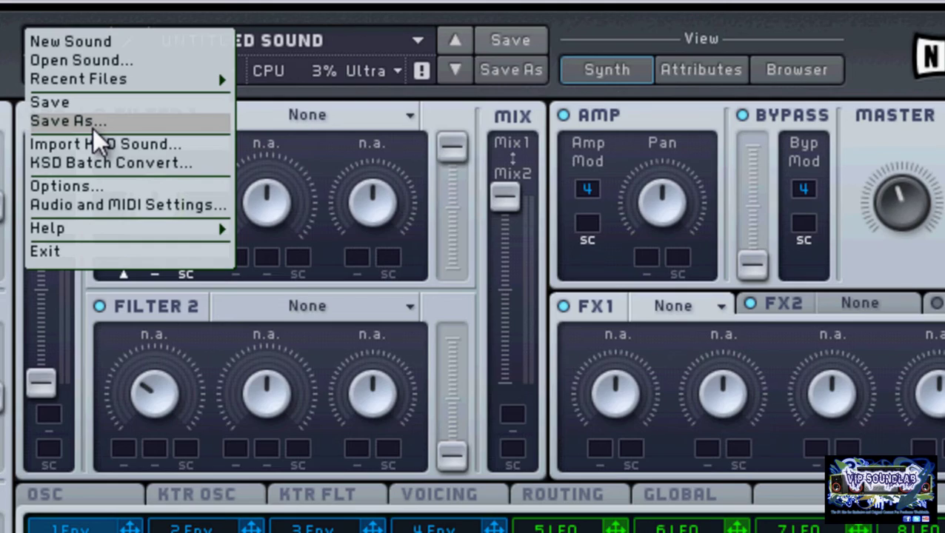
key("Escape")
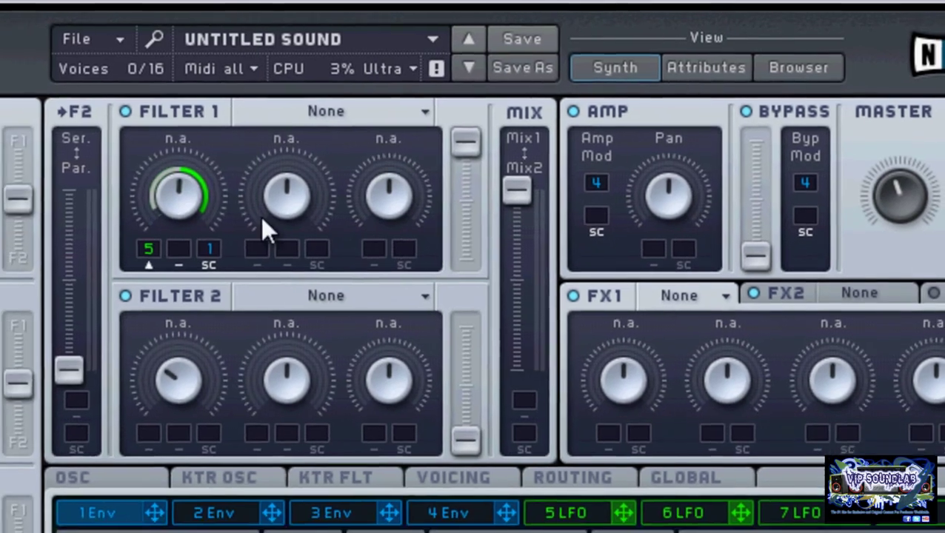